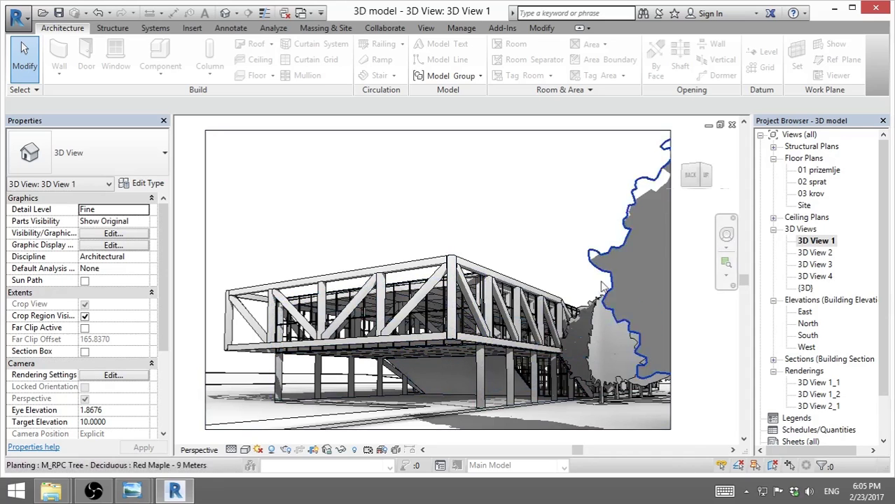
- Pan the 3D View 1 perspective slightly so the truss-framed building sits differently in its crop frame
middle_click_drag(481, 315, 397, 356)
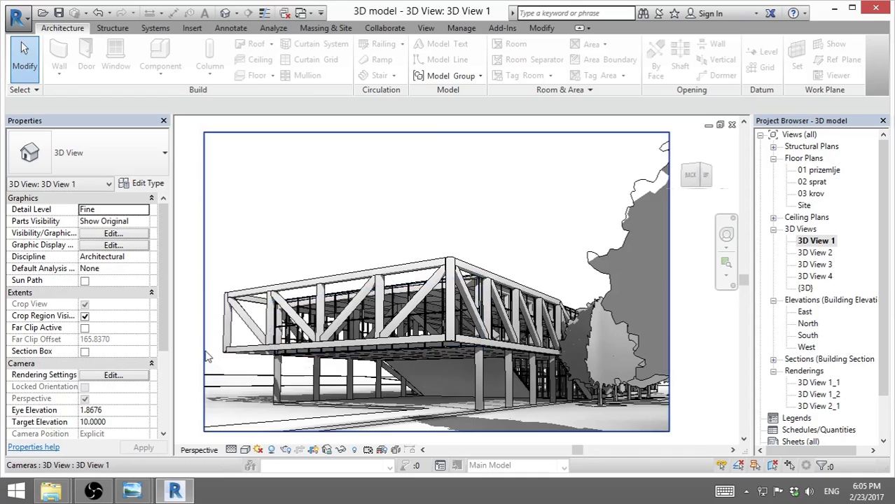
- Scale the 3D view's crop region, proportions locked, from 427 to 500 mm wide
left_click(207, 356)
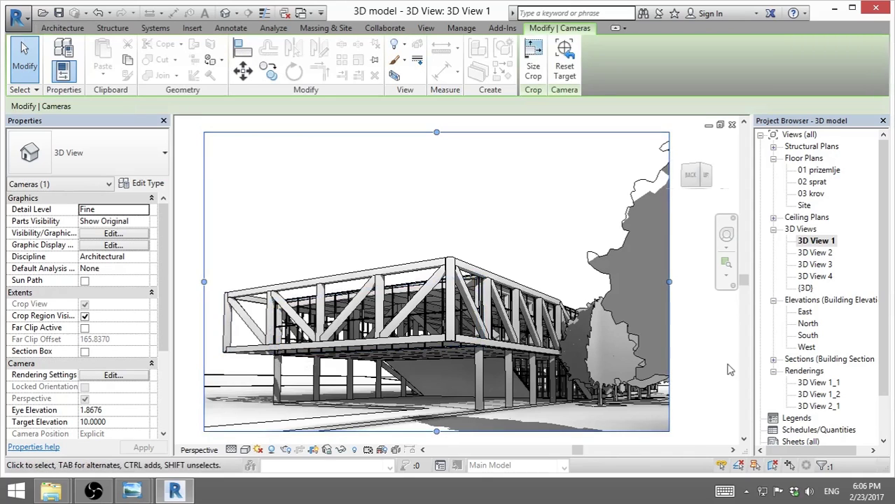
left_click(534, 66)
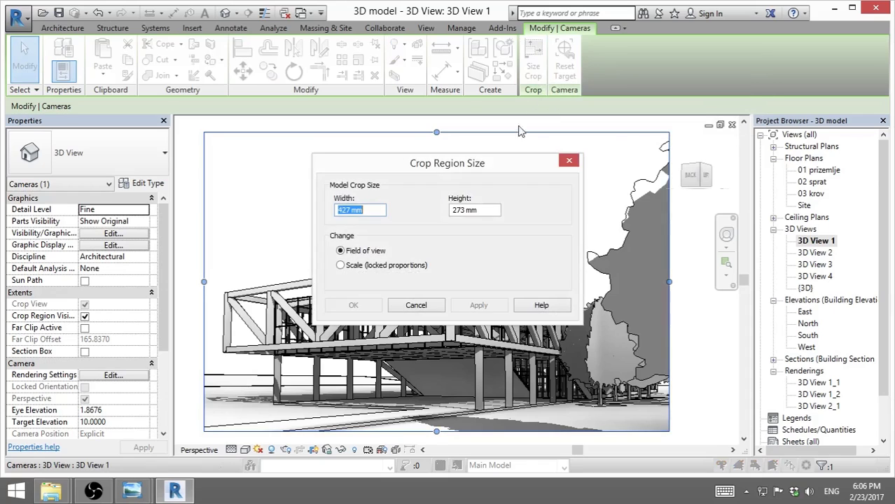
left_click(342, 269)
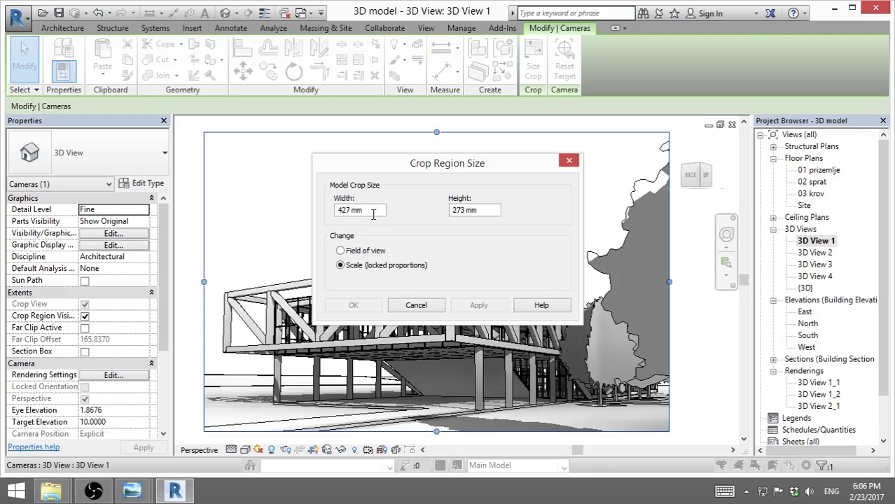
left_click_drag(351, 211, 330, 212)
type("500")
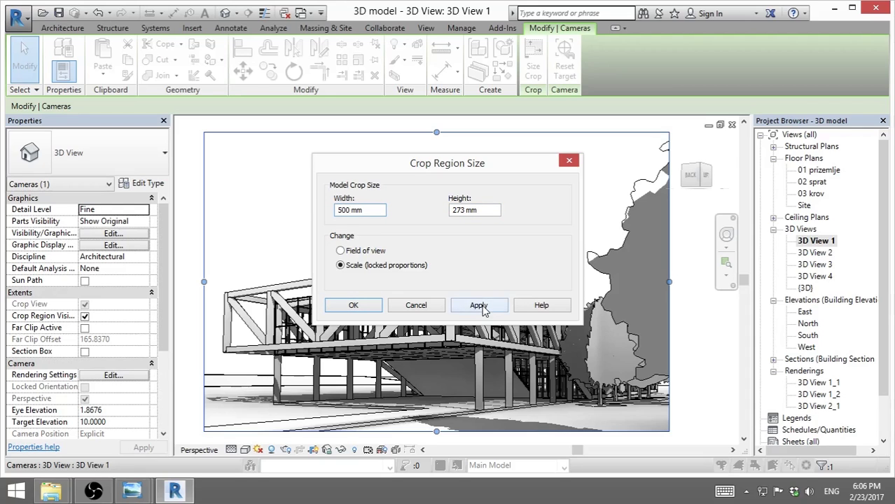
left_click(479, 306)
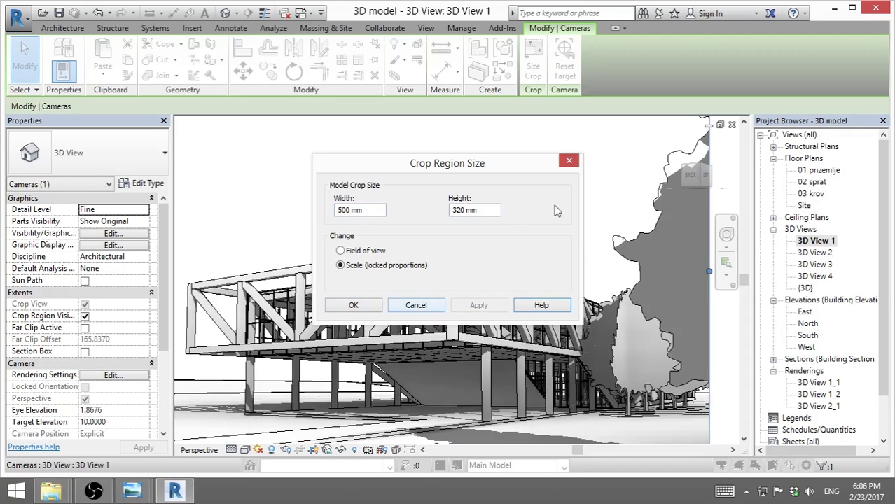
left_click(428, 306)
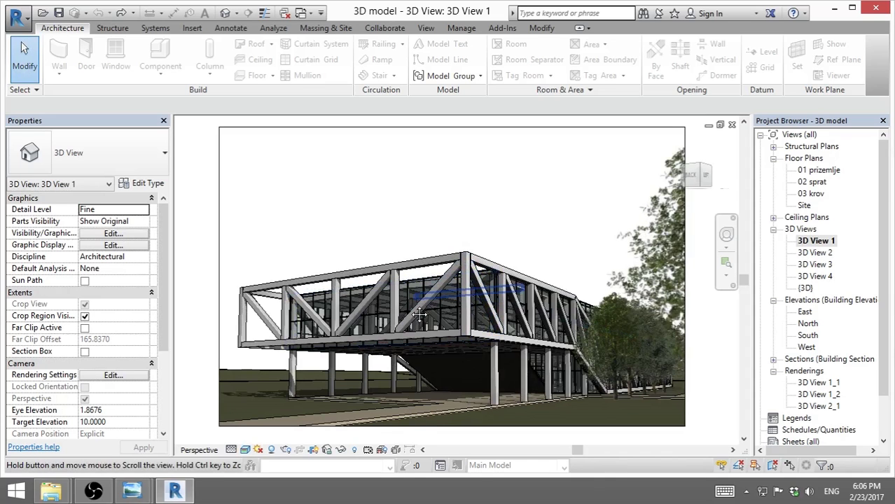
- Switch 3D View 1 to the Hidden Line visual style and bring up the View ribbon
left_click(246, 449)
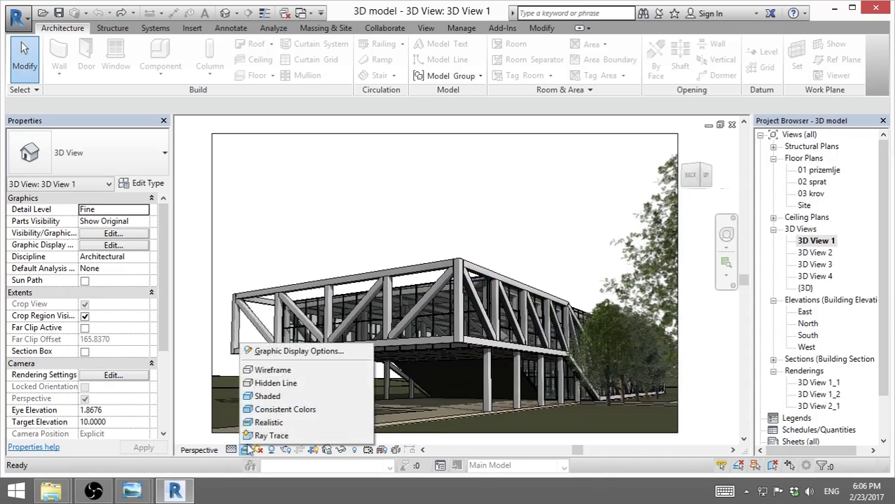
left_click(290, 381)
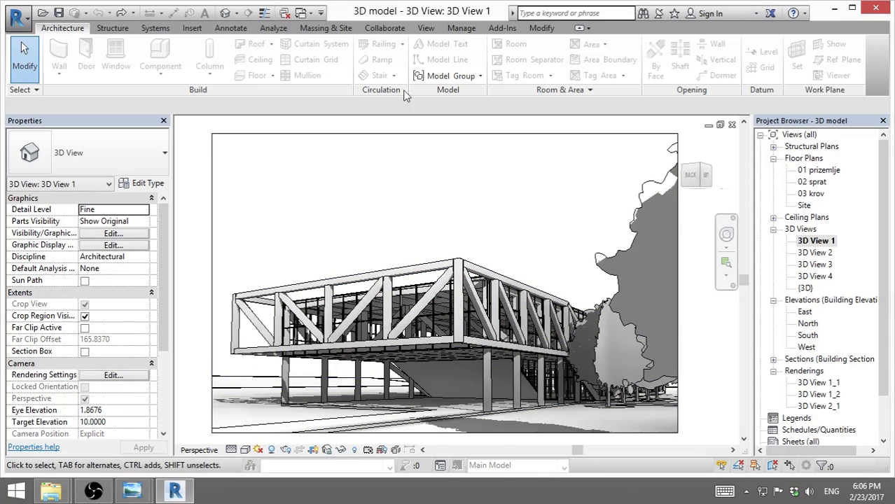
left_click(427, 28)
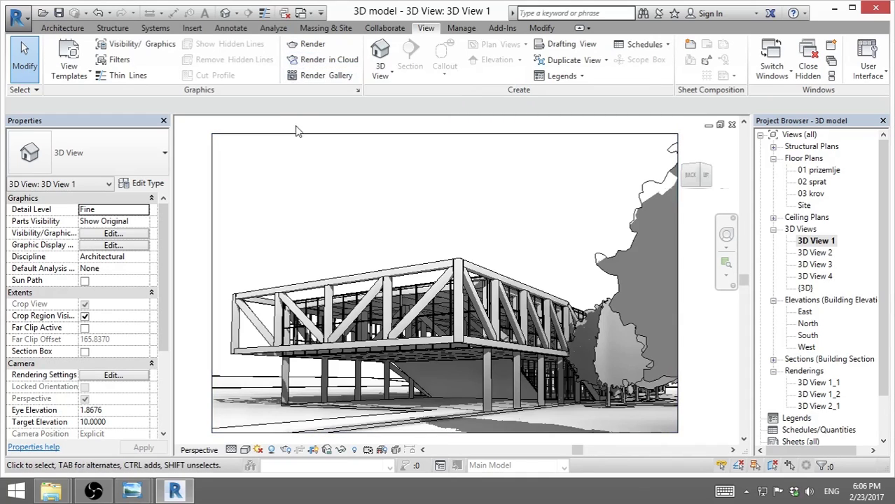
- Open the Rendering dialog with RR, move it aside, and set Quality to High
key("r")
key("r")
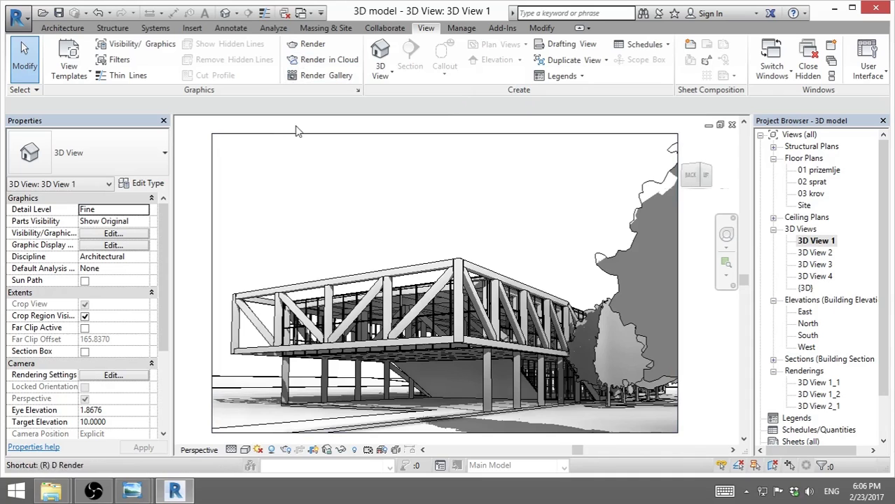
left_click_drag(107, 14, 134, 30)
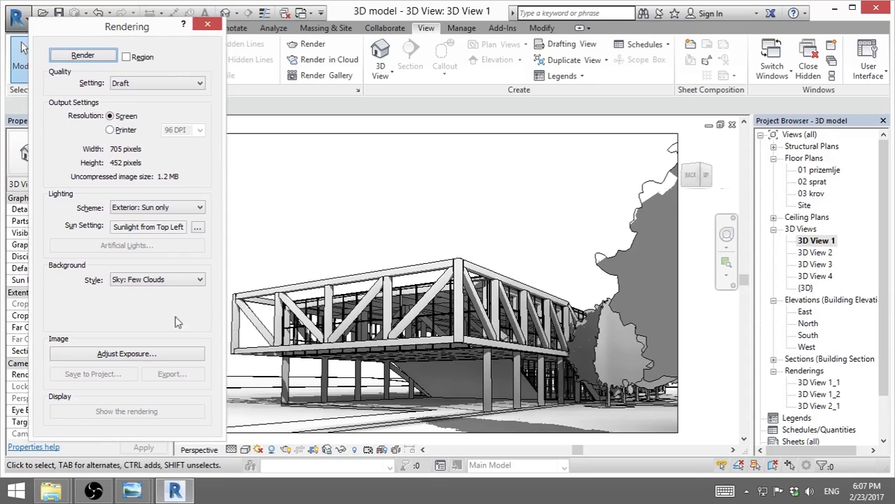
left_click_drag(119, 32, 118, 31)
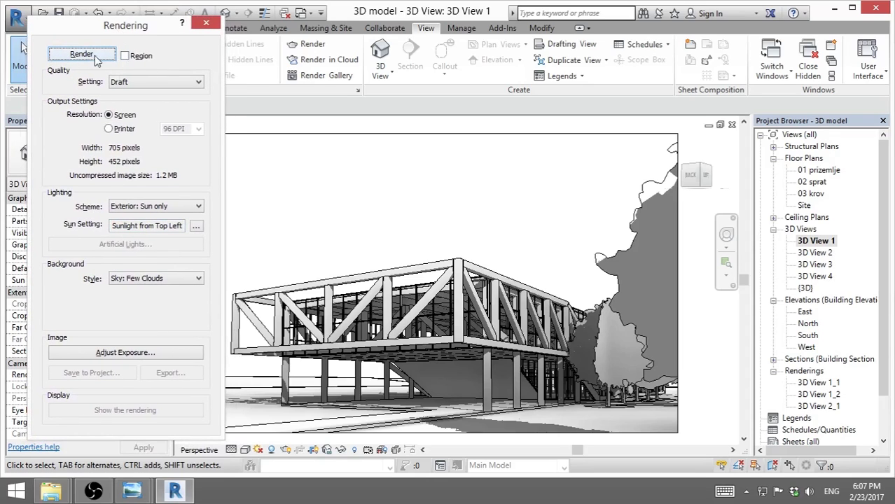
left_click(138, 82)
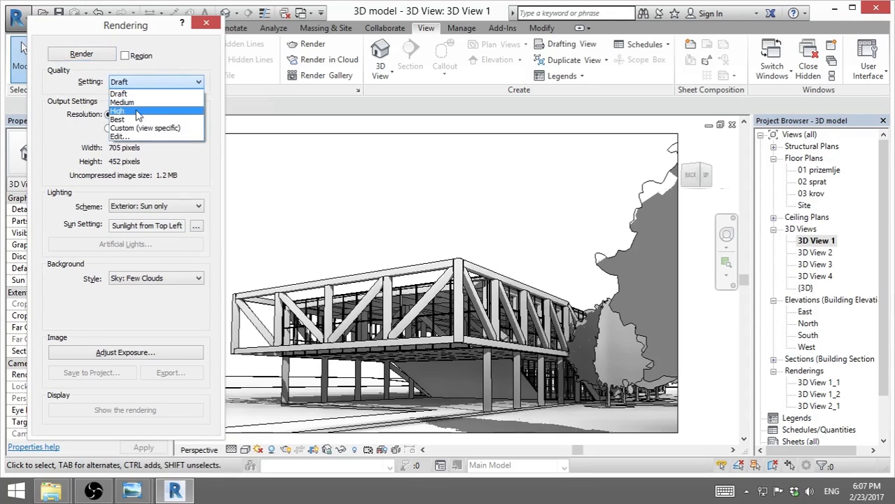
left_click(139, 112)
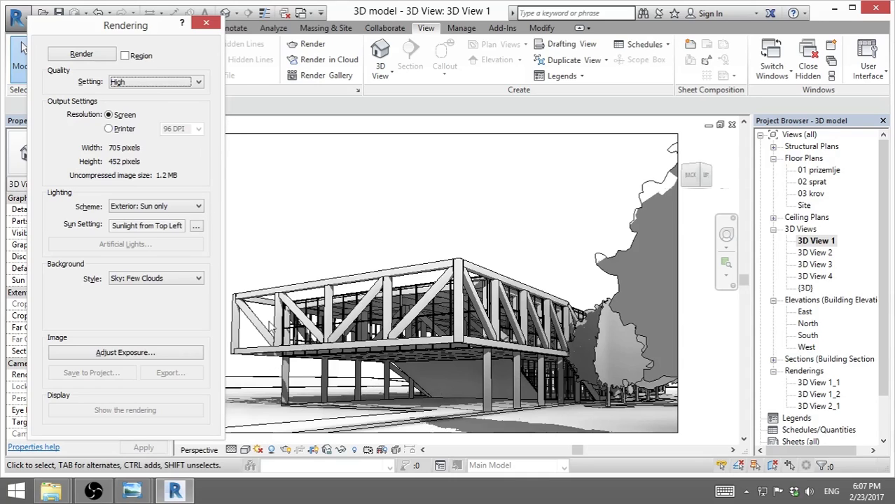
left_click(140, 82)
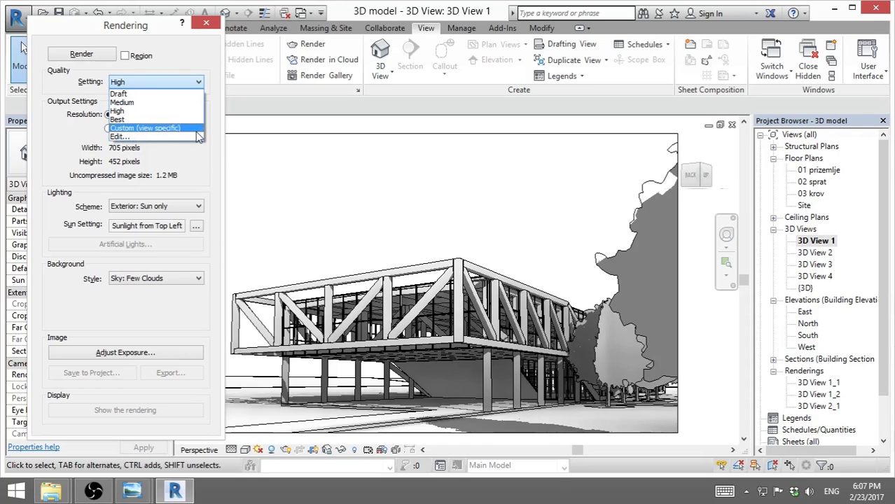
left_click(154, 111)
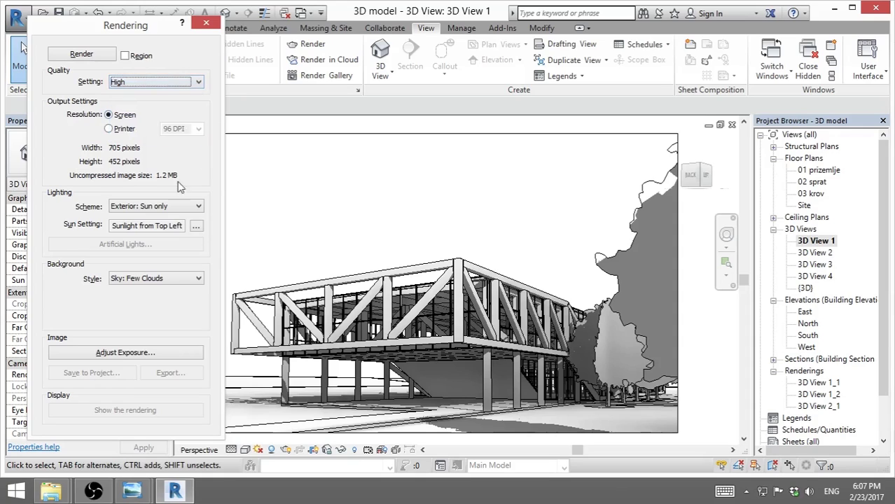
- Set render output to printer resolution at 300 DPI, keeping Exterior: Sun only lighting
left_click(110, 130)
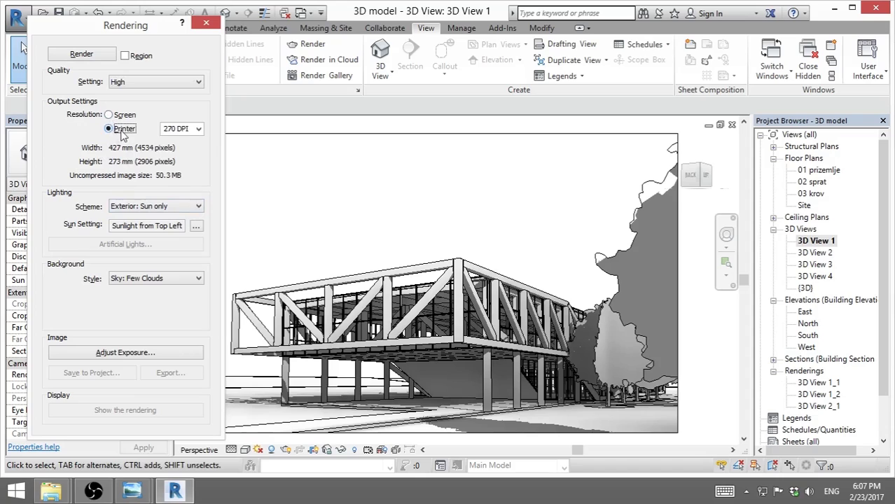
left_click(198, 129)
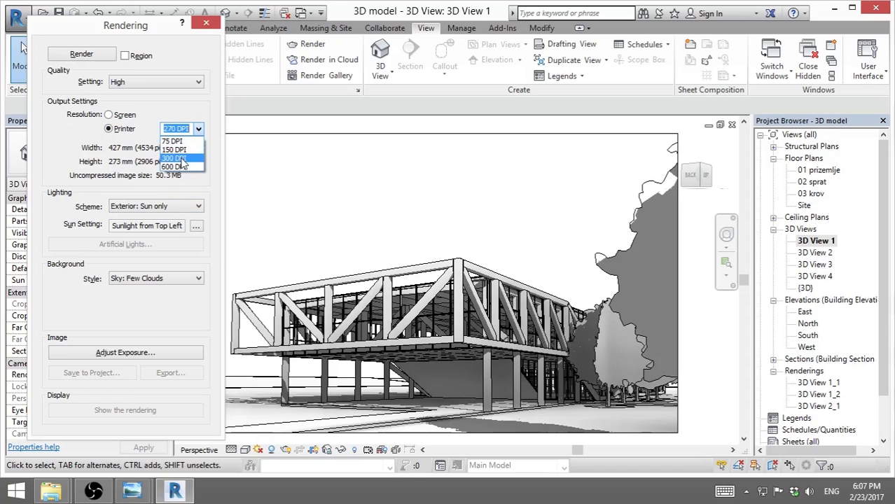
left_click(177, 159)
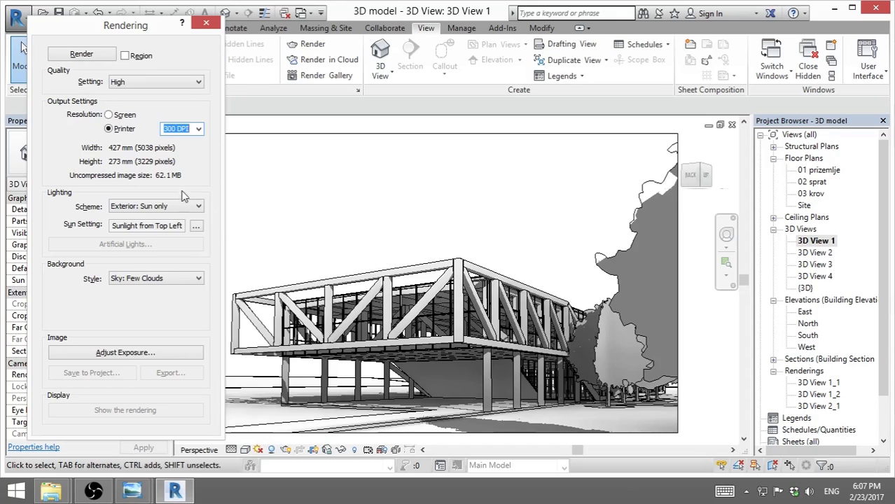
left_click(154, 209)
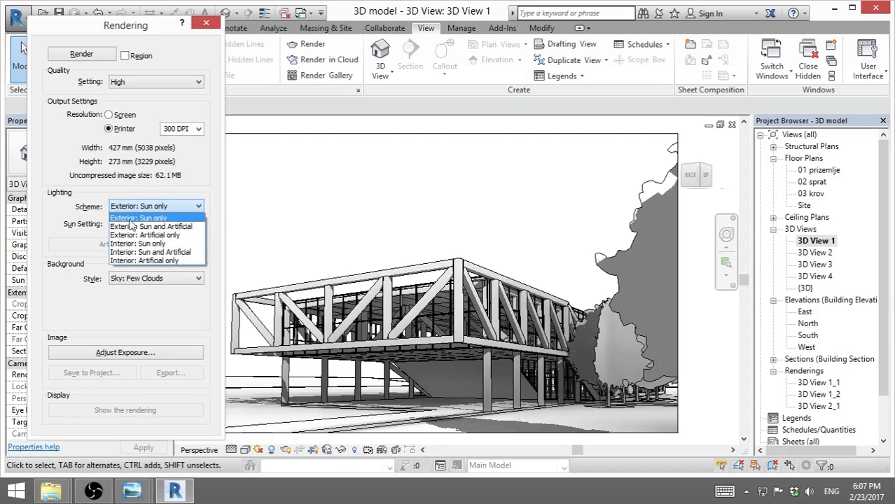
left_click(131, 218)
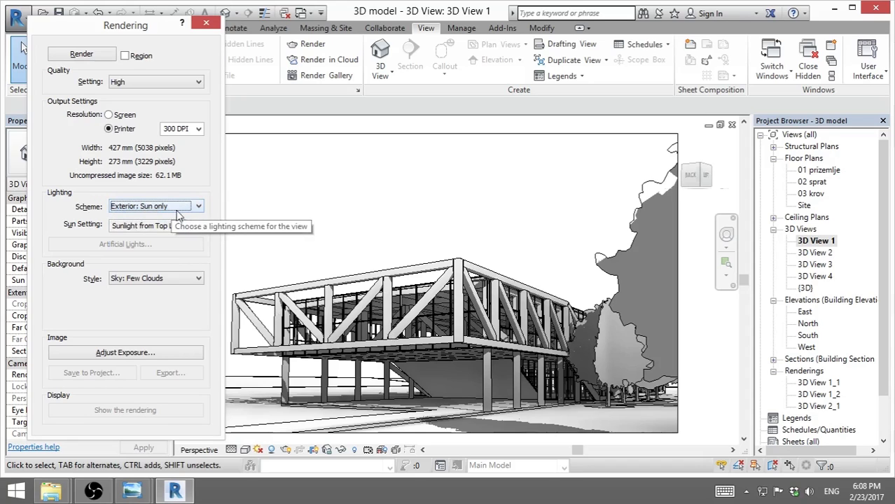
left_click(196, 226)
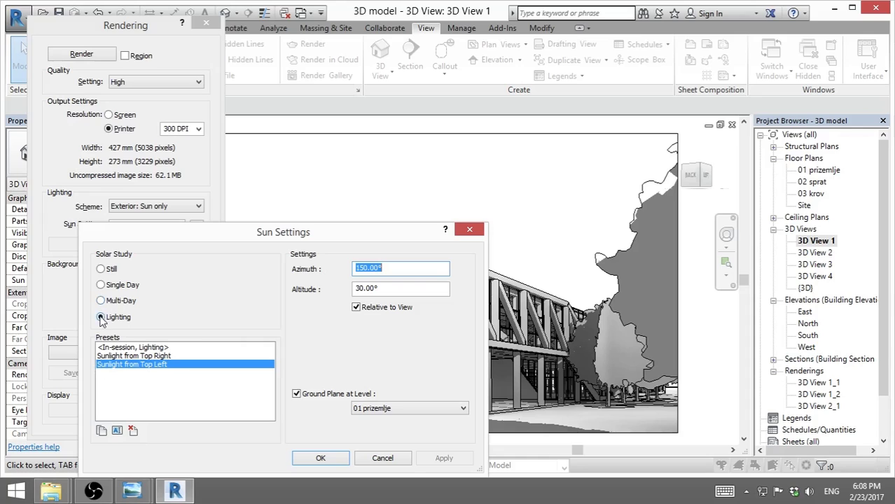
- Use the Lighting preset 'Sunlight from Top Left' (150° azimuth, 30° altitude) as the sun setting
left_click(101, 269)
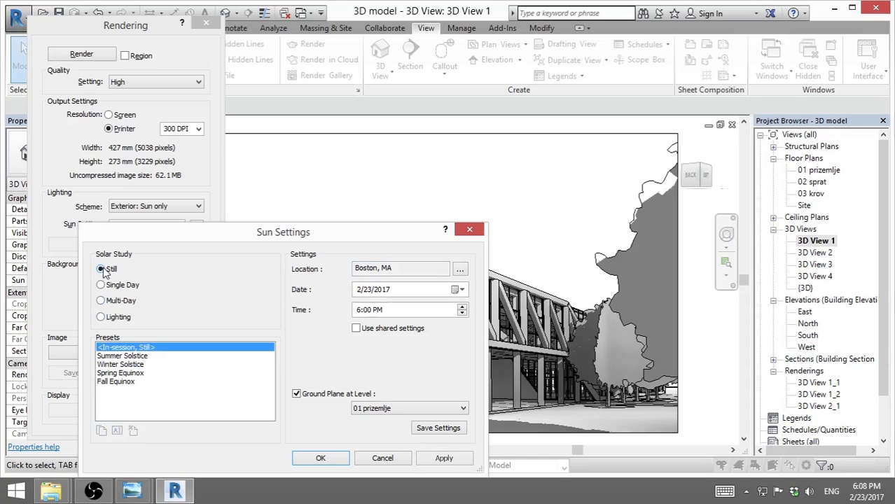
left_click(131, 357)
left_click(124, 365)
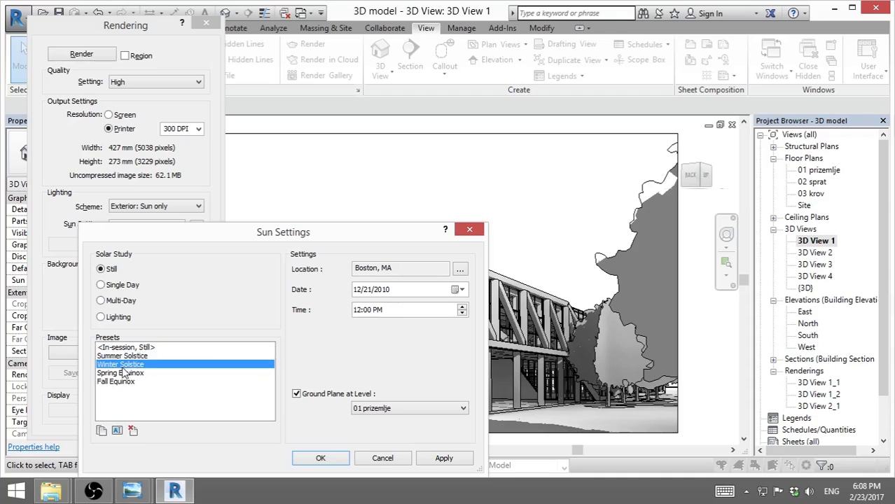
left_click(101, 316)
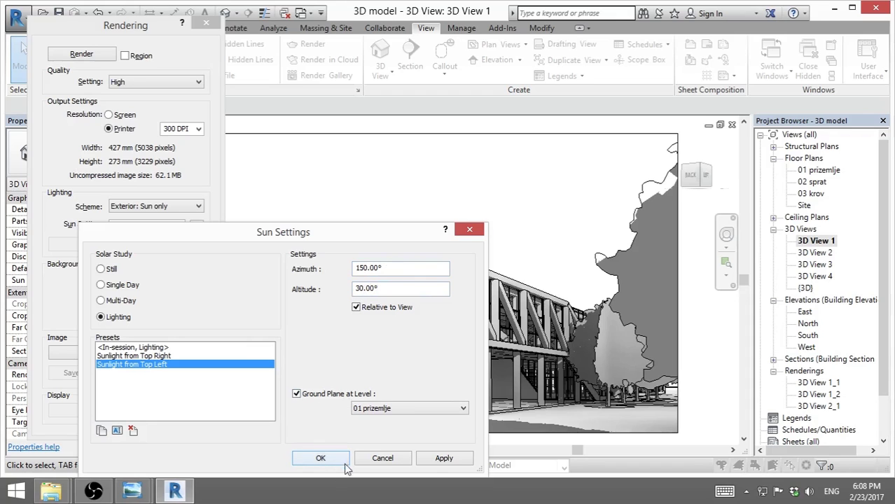
left_click(321, 458)
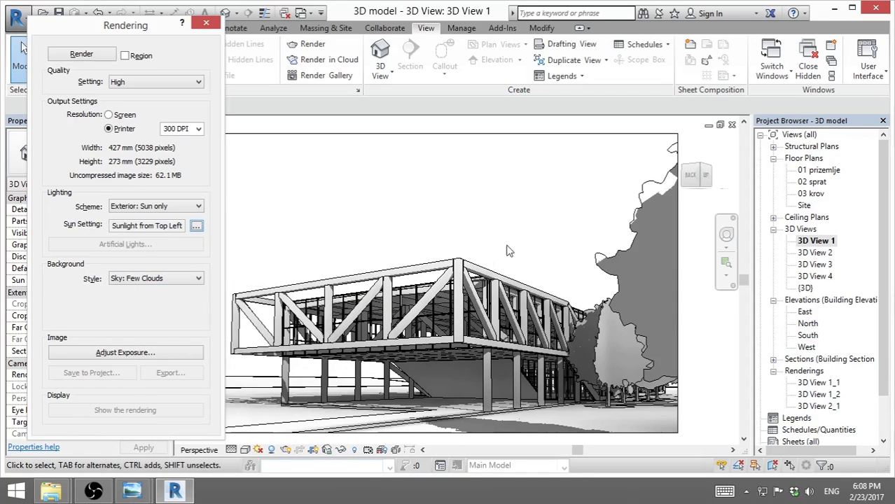
left_click(164, 279)
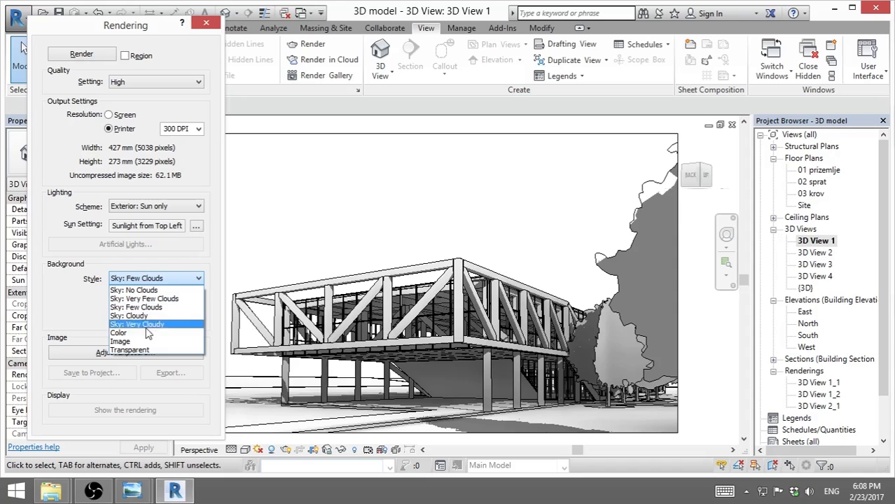
left_click(140, 334)
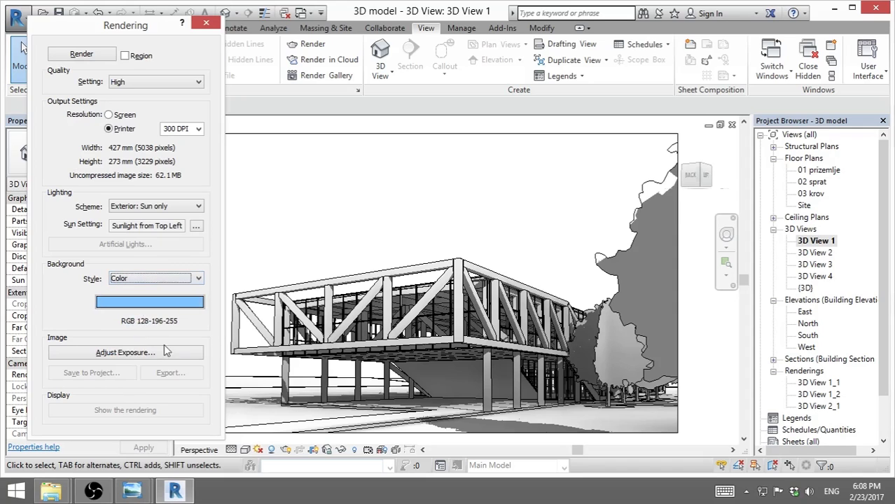
left_click(163, 308)
left_click(72, 244)
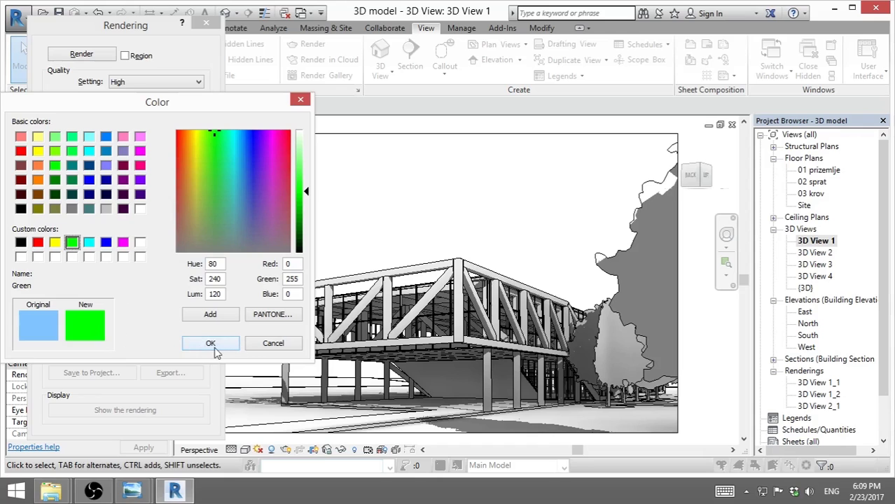
left_click(274, 344)
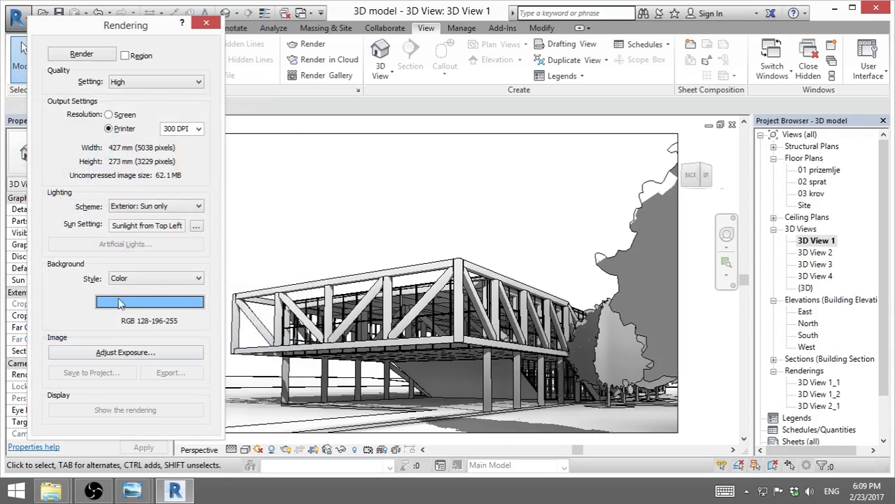
left_click(161, 278)
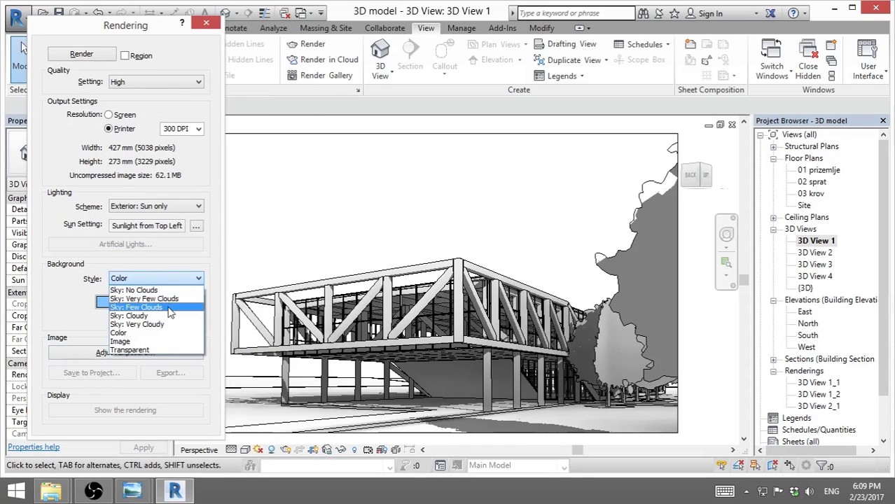
left_click(169, 309)
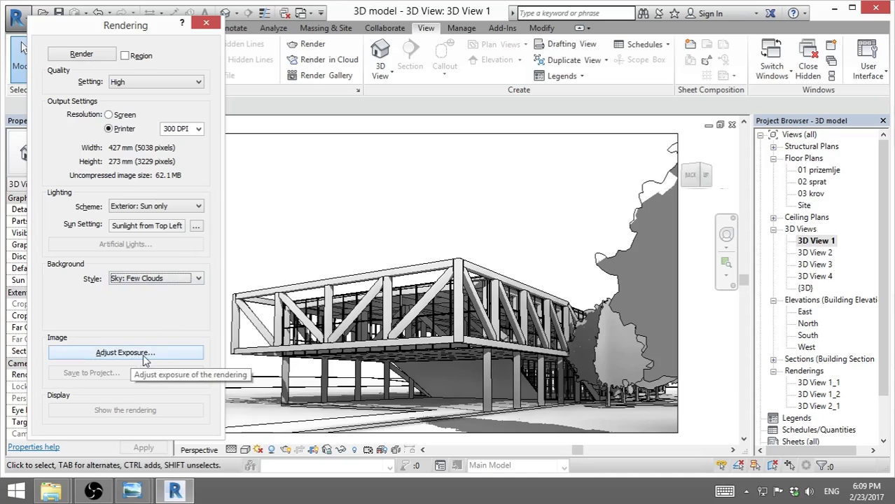
left_click(143, 354)
left_click_drag(260, 203, 257, 154)
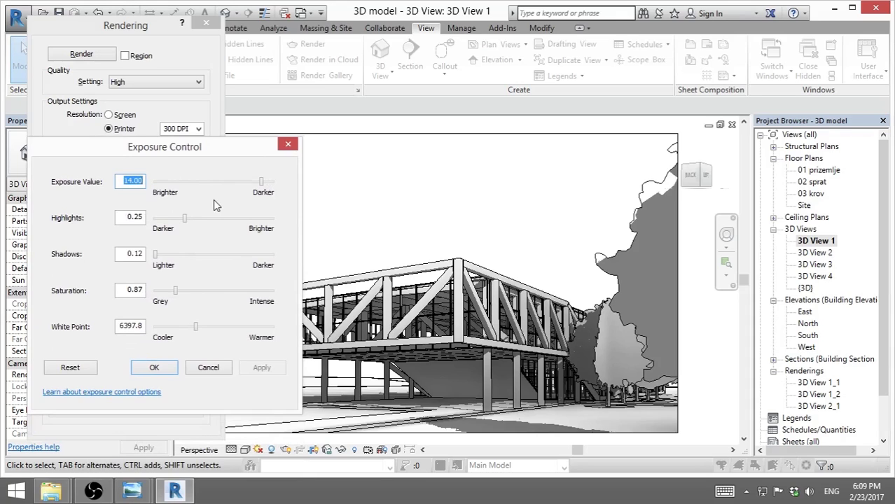
left_click(210, 371)
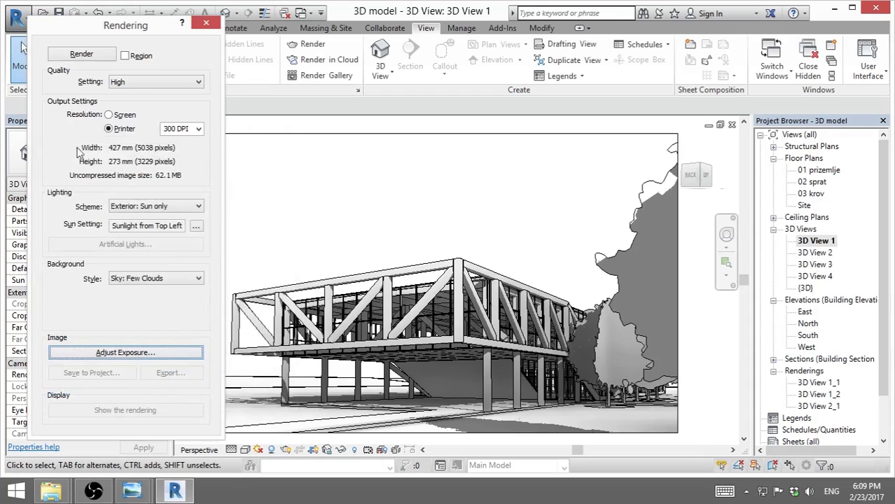
- Start rendering 3D View 1, stop it partway with confirmation, and close the Rendering dialog
left_click(98, 61)
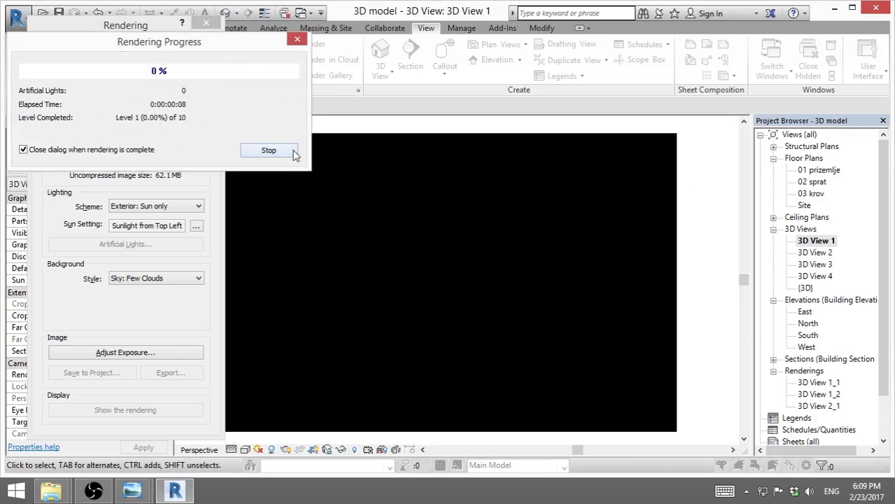
left_click(277, 154)
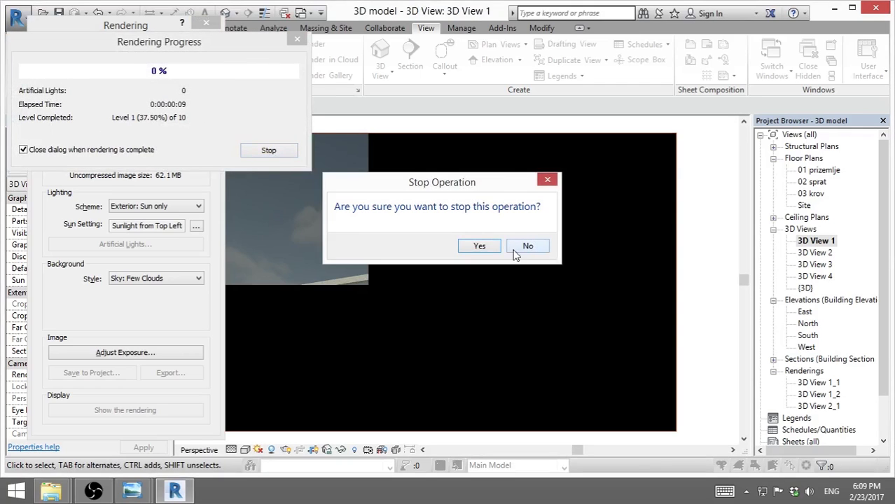
left_click(480, 250)
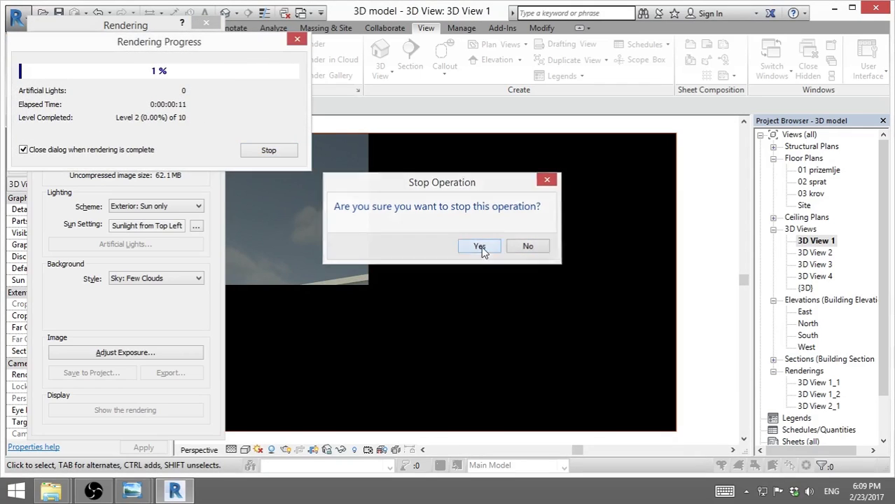
key("Escape")
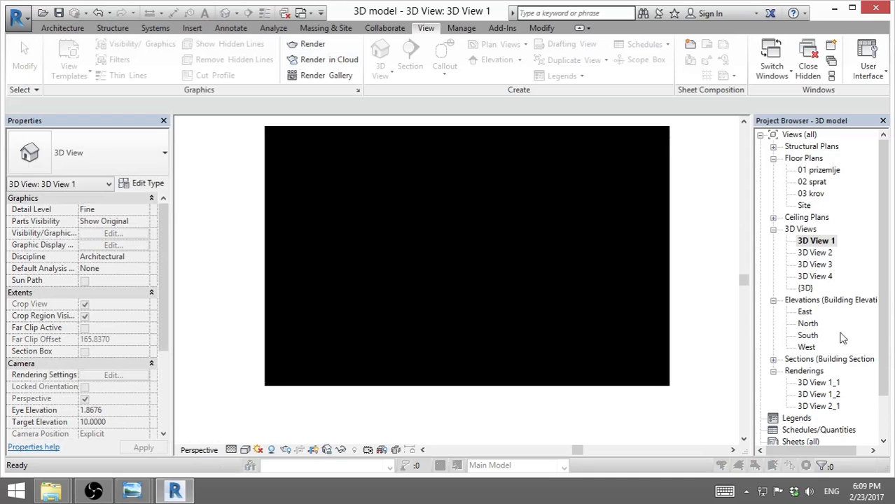
- View the saved building render and its retouched version in Photo Viewer, then close the viewer
mouse_move(132, 490)
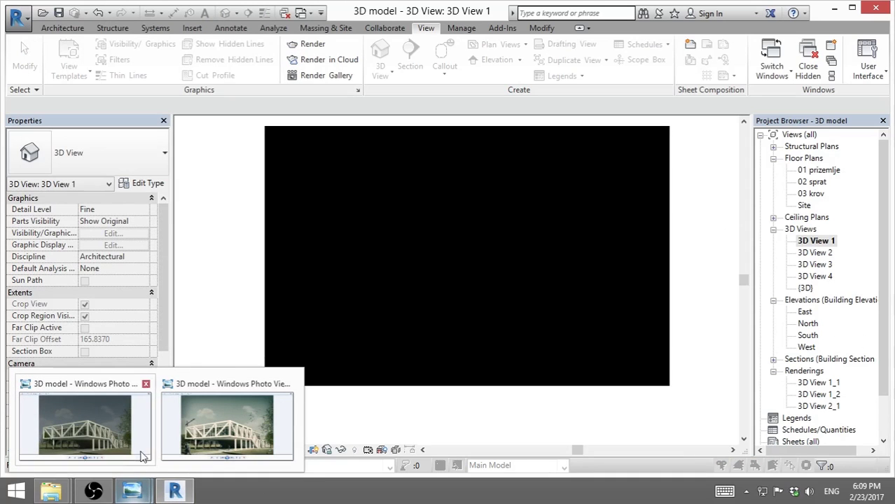
left_click(141, 455)
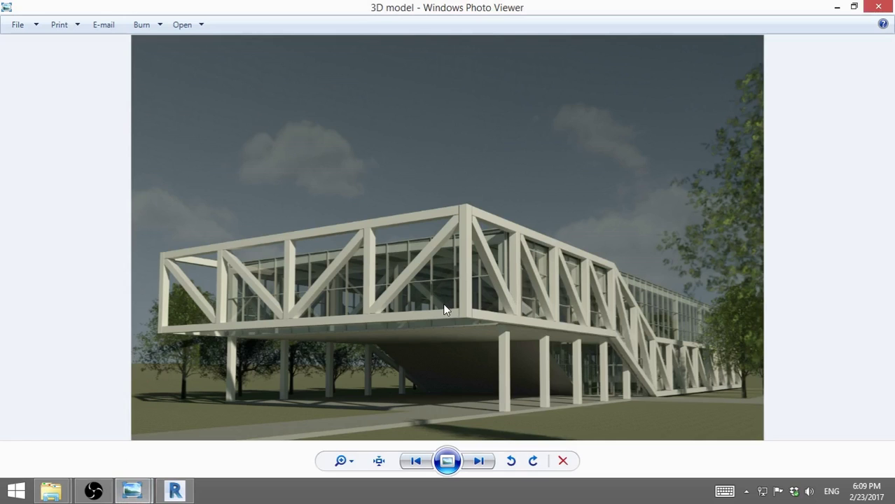
mouse_move(132, 490)
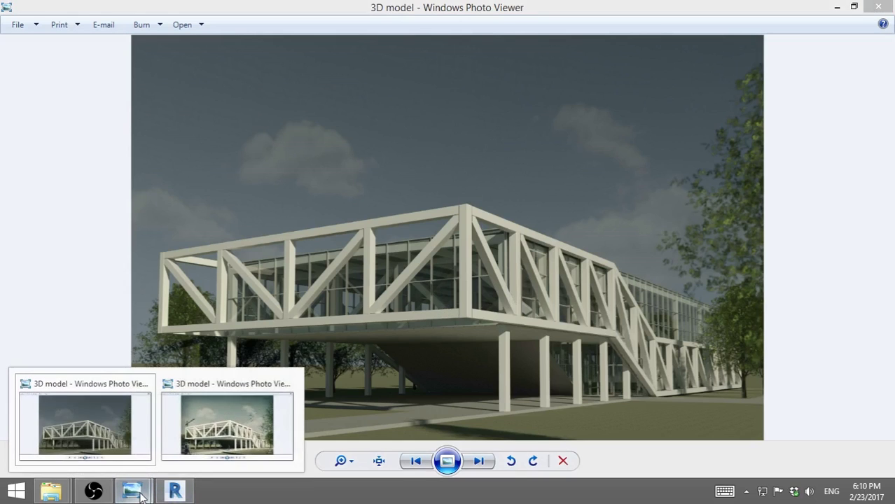
left_click(229, 425)
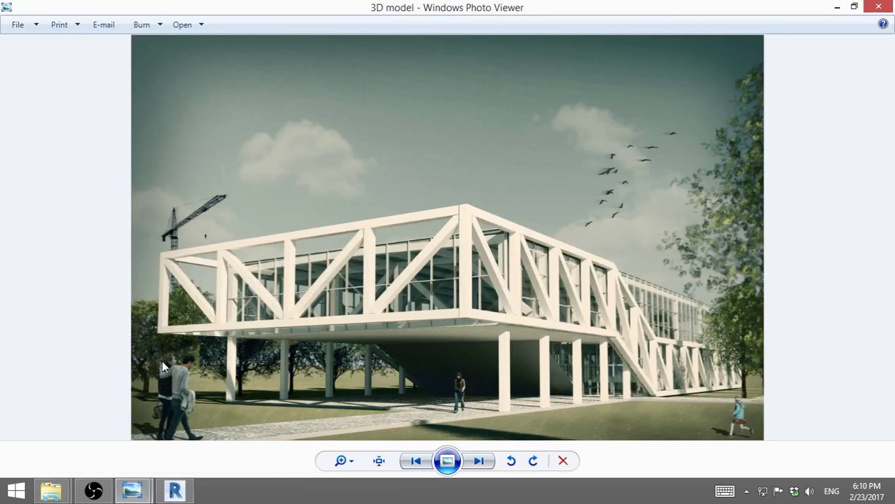
key("Right")
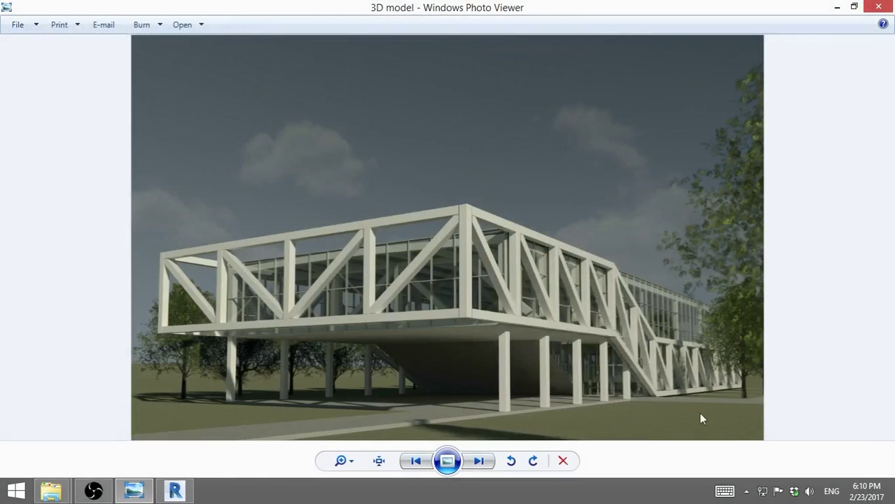
left_click(880, 6)
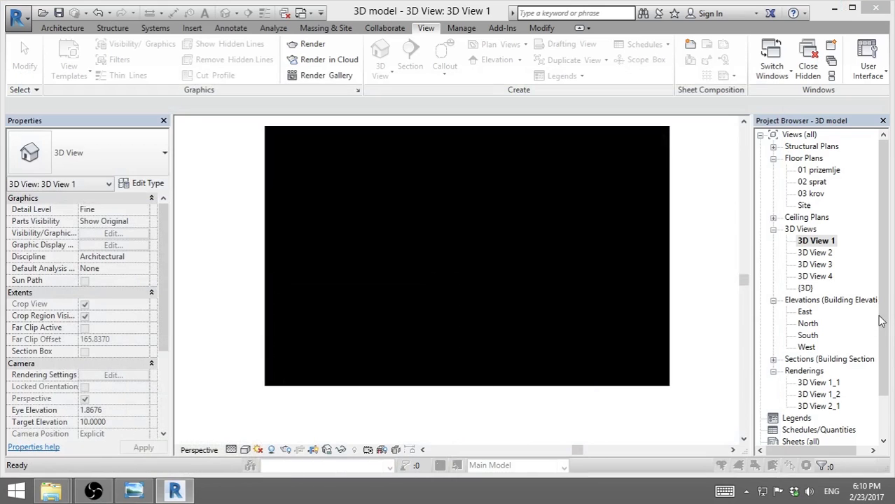
- Open Renderings > 3D View 1_1 and select its image to show width and height properties
scroll(885, 321, "down", 3)
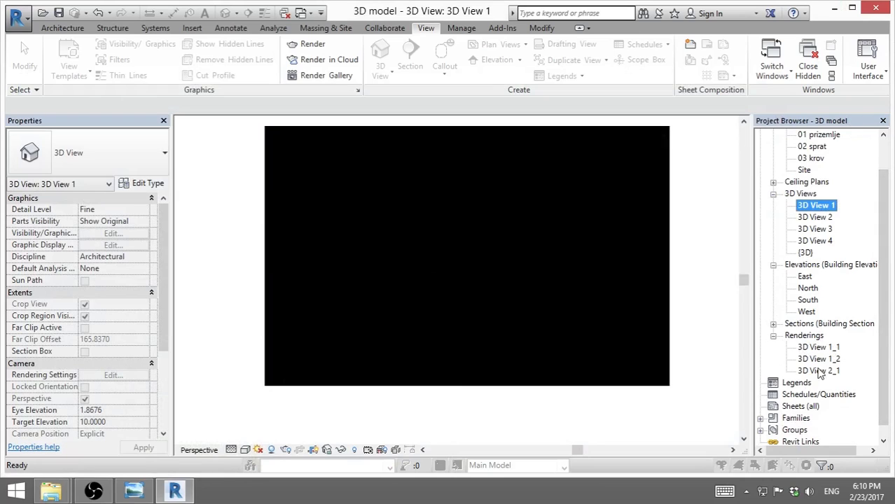
left_click(818, 348)
double_click(818, 348)
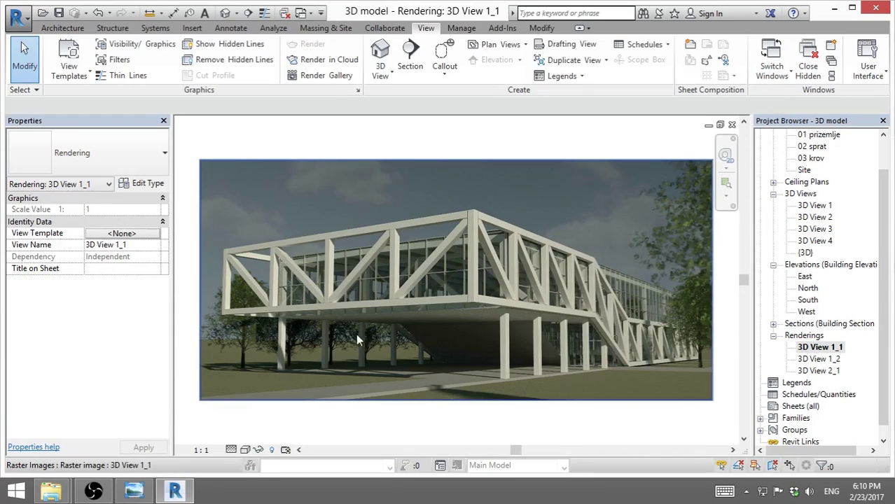
right_click(378, 254)
left_click(201, 313)
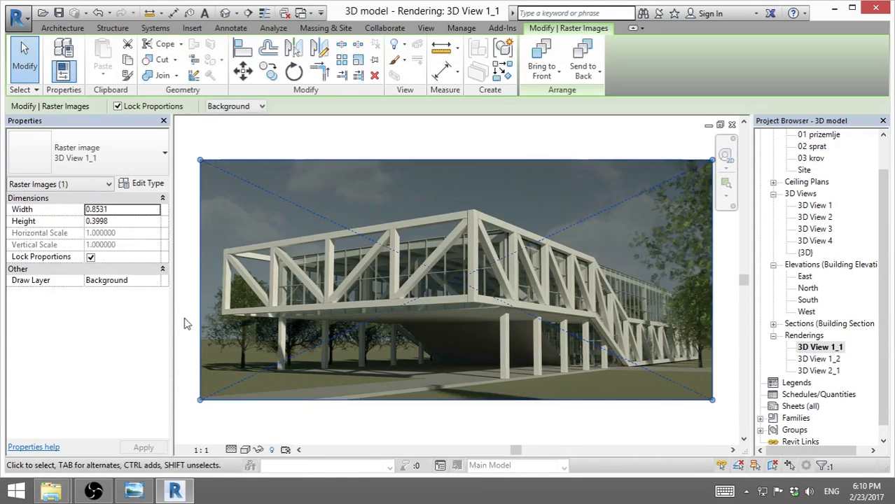